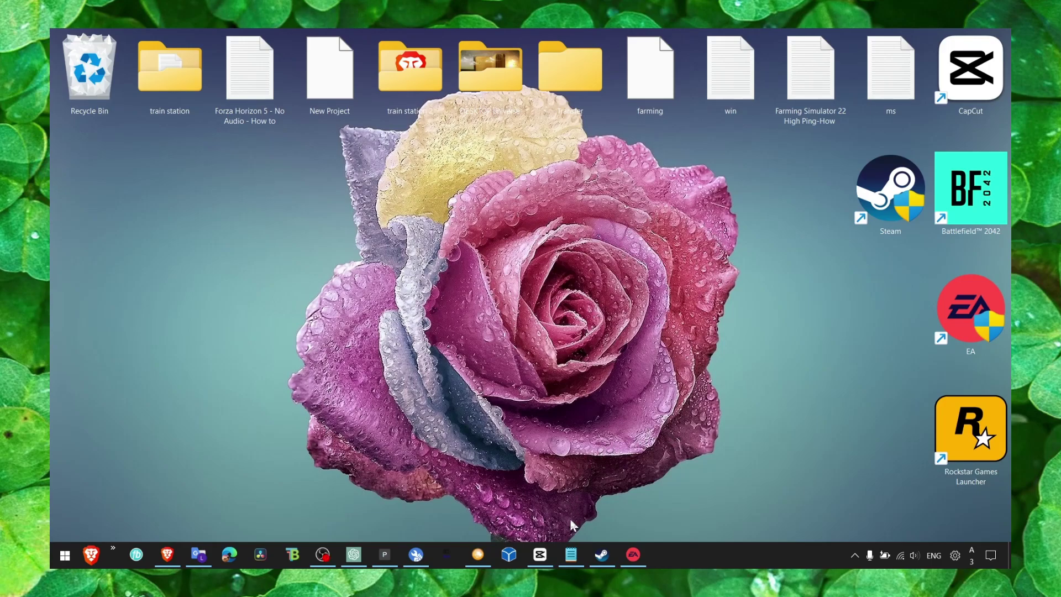
Open the 'Apex legends High Ping Fix' note and drag its window up and to the left
click(571, 554)
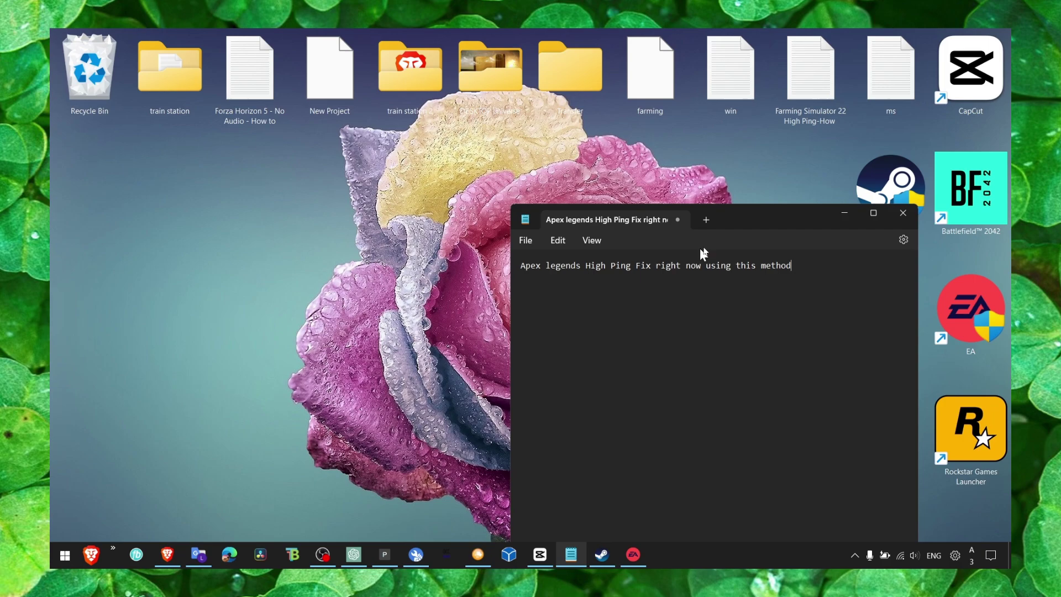
mouse_move(704, 220)
mouse_down()
mouse_move(537, 173)
mouse_move(555, 176)
mouse_up()
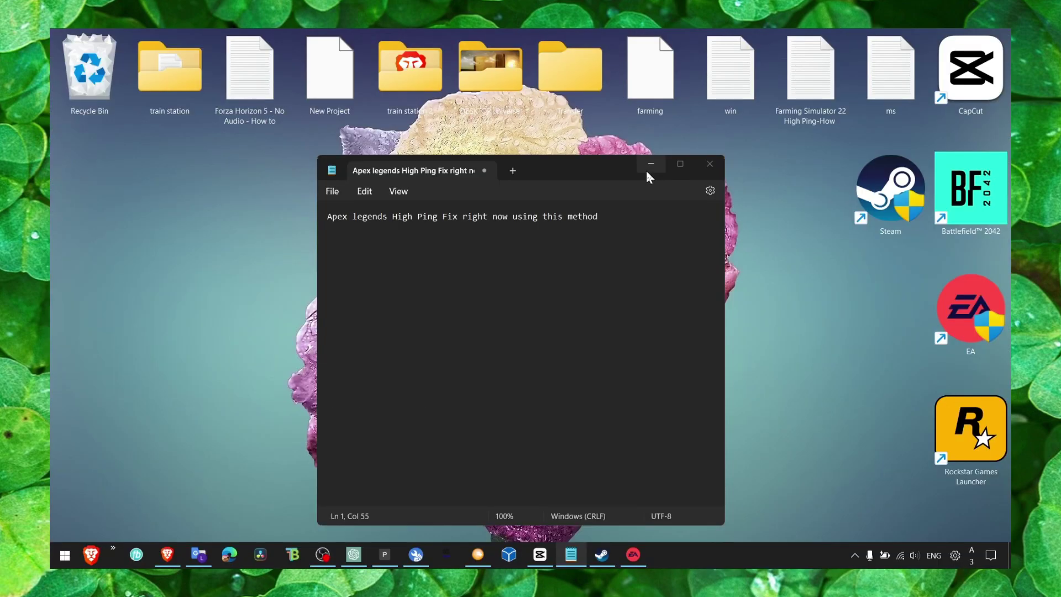
Minimize the note, close the stray taskbar settings window, and reopen the taskbar shortcut menu
click(535, 290)
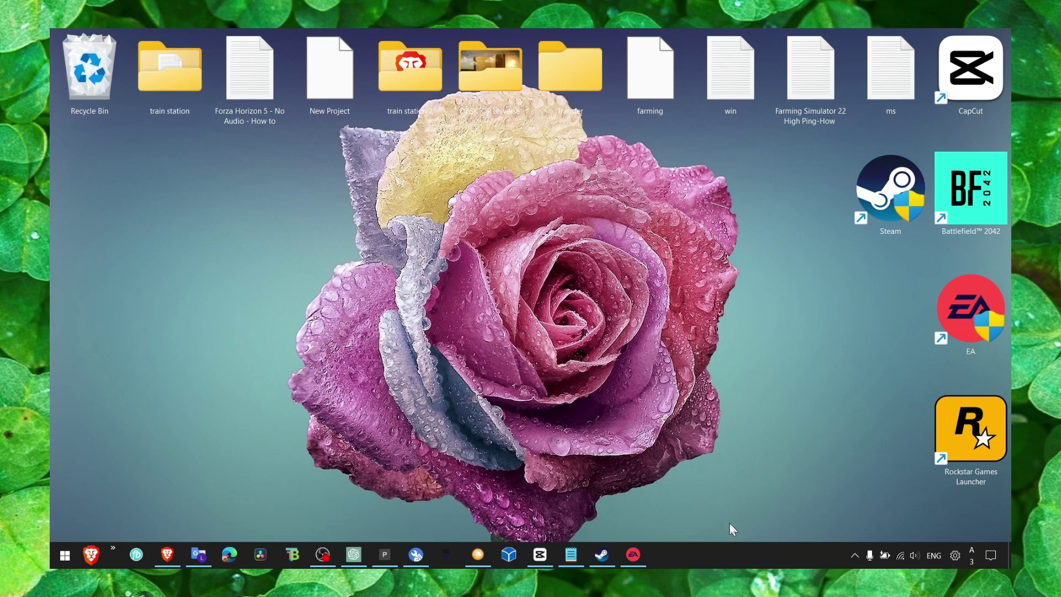
right_click(719, 553)
click(759, 534)
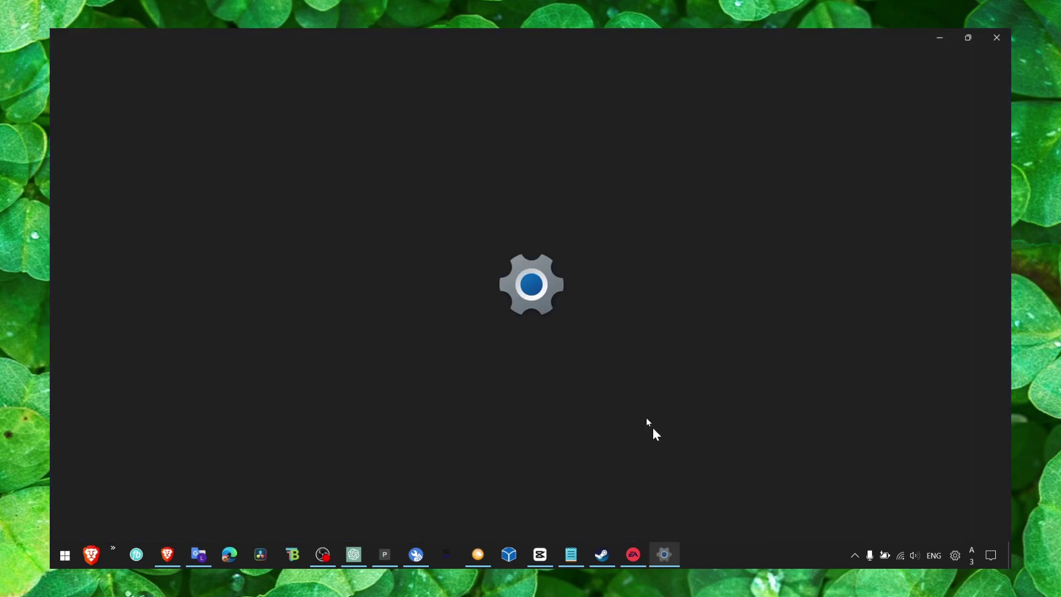
click(995, 36)
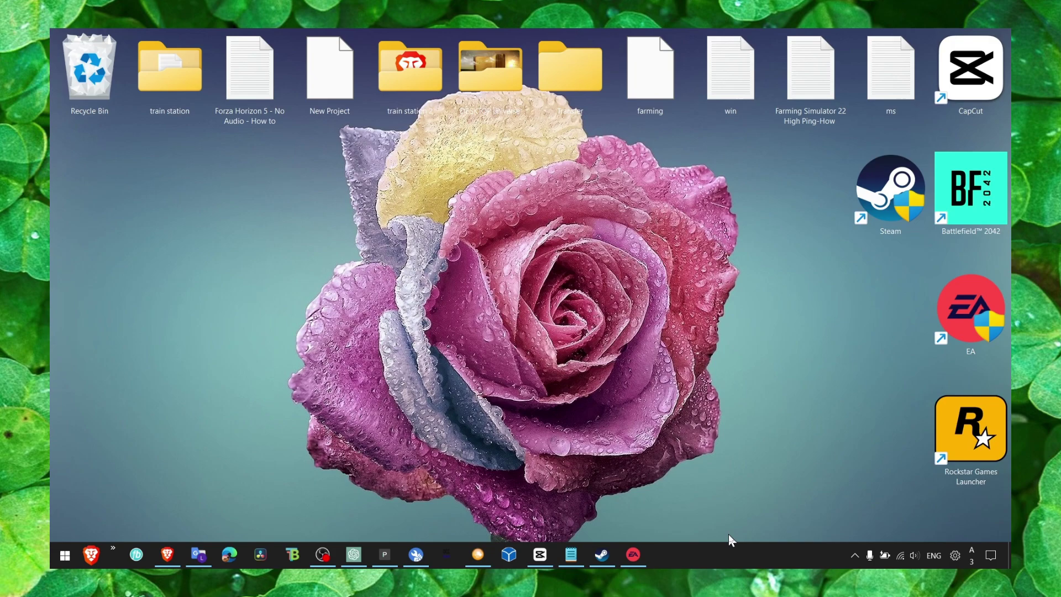
right_click(721, 548)
Launch Task Manager and sort Processes by the Network column, putting EA (5) on top
click(651, 427)
key(ctrl+shift+Escape)
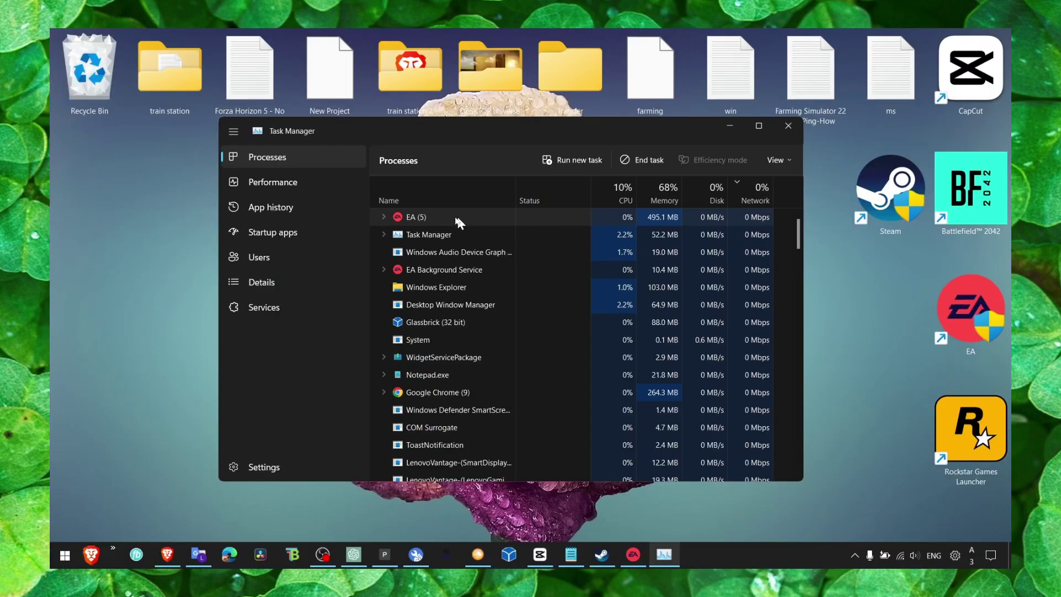
right_click(428, 215)
click(460, 249)
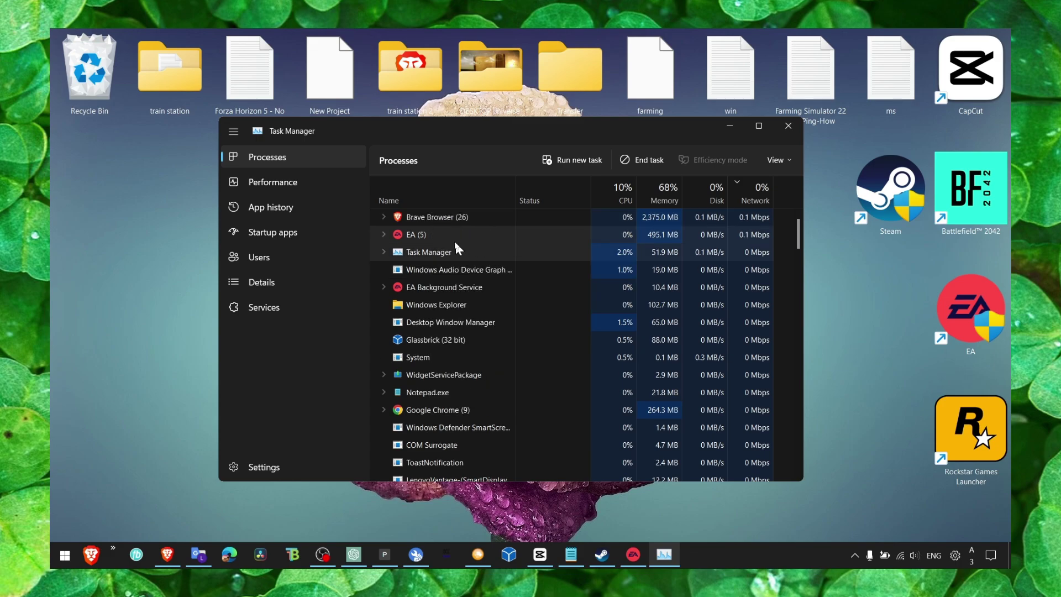
click(753, 198)
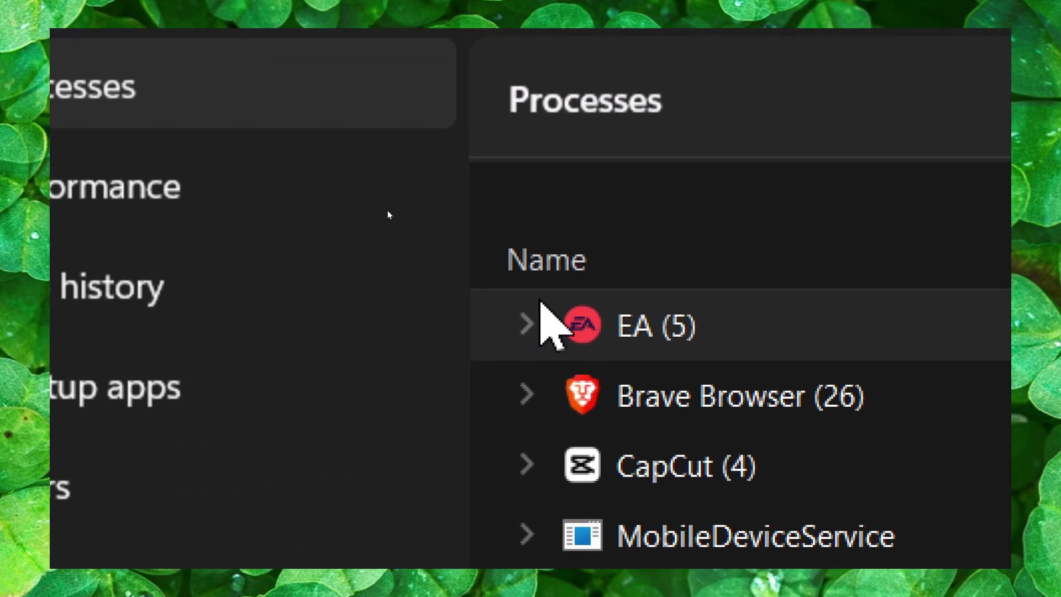
Check the Chrome and EA action menus without ending anything, then close Task Manager
right_click(535, 319)
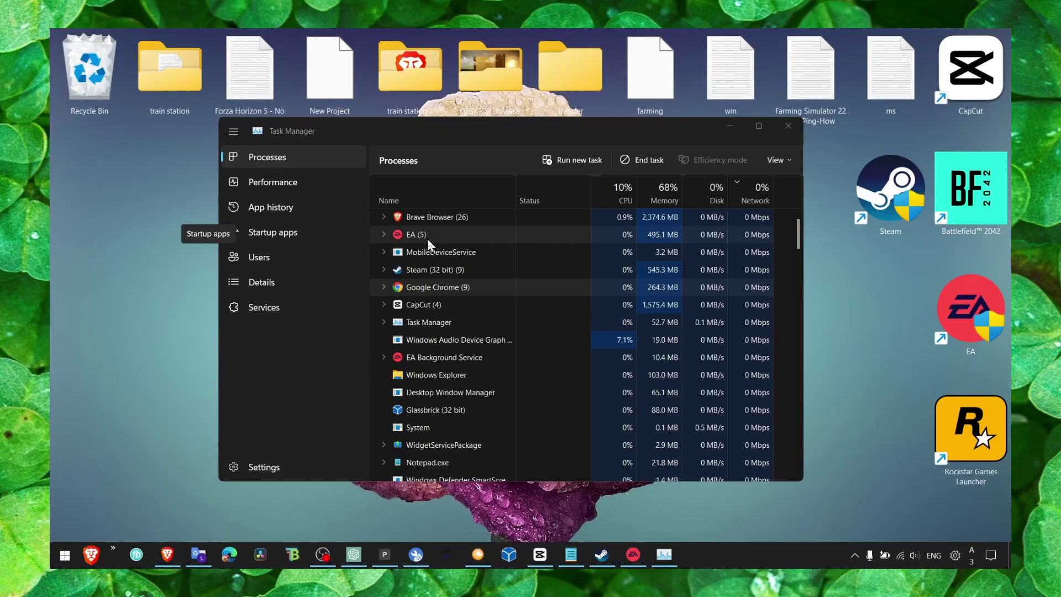
right_click(437, 240)
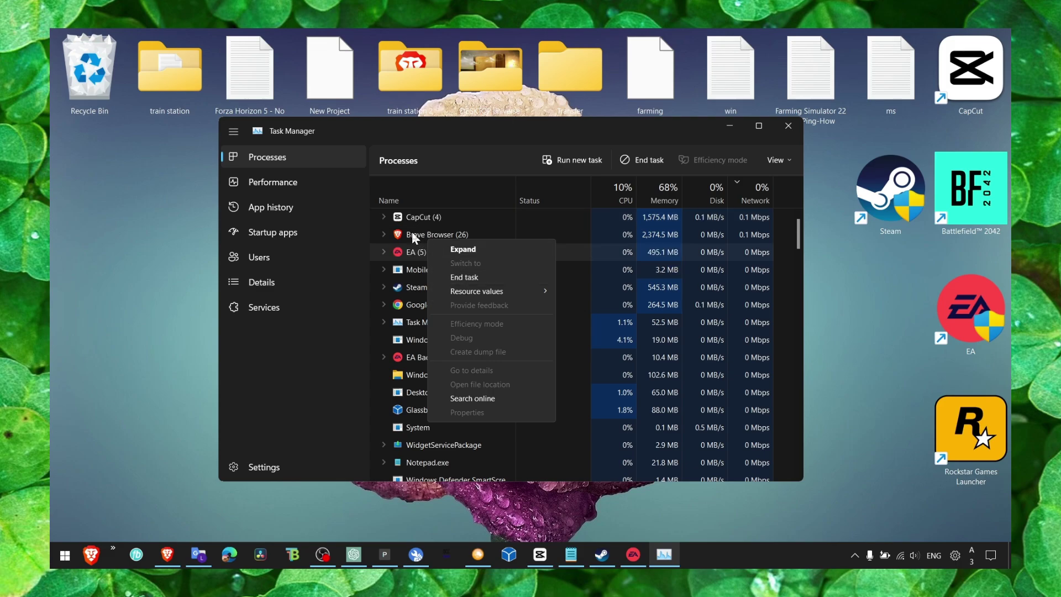
click(734, 218)
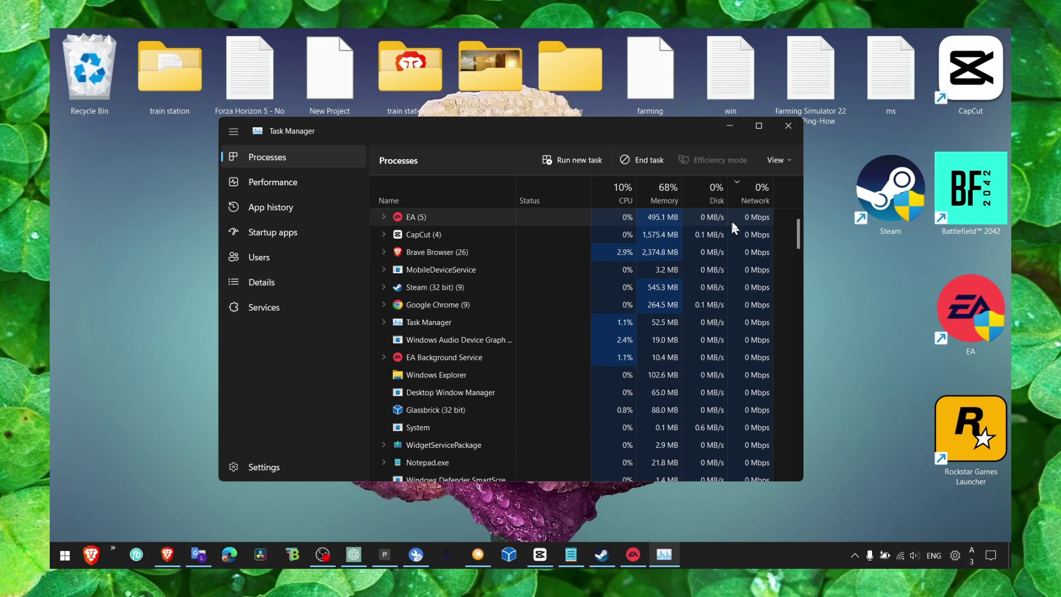
right_click(437, 224)
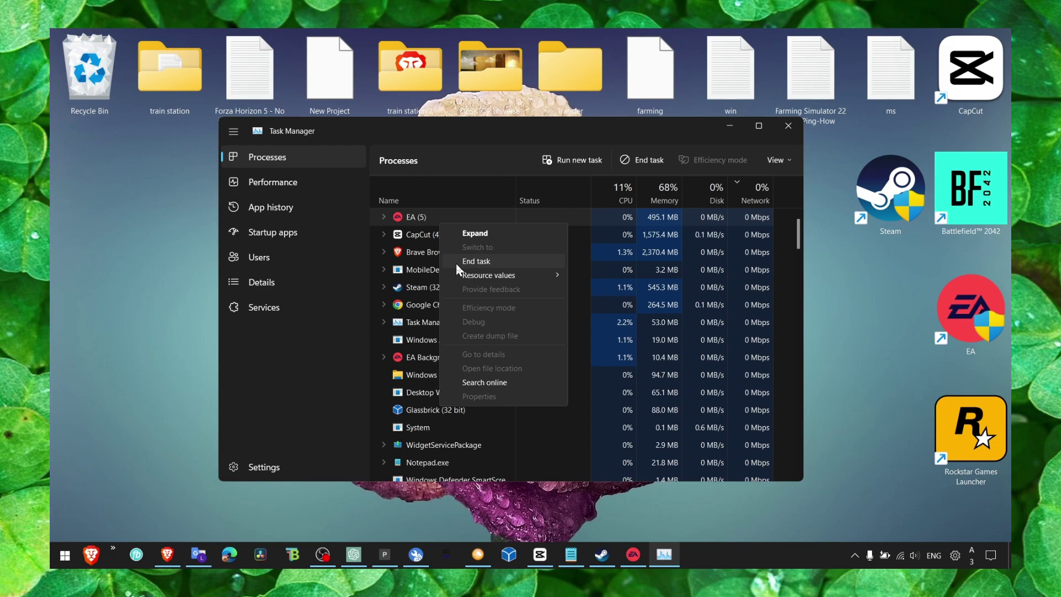
click(181, 251)
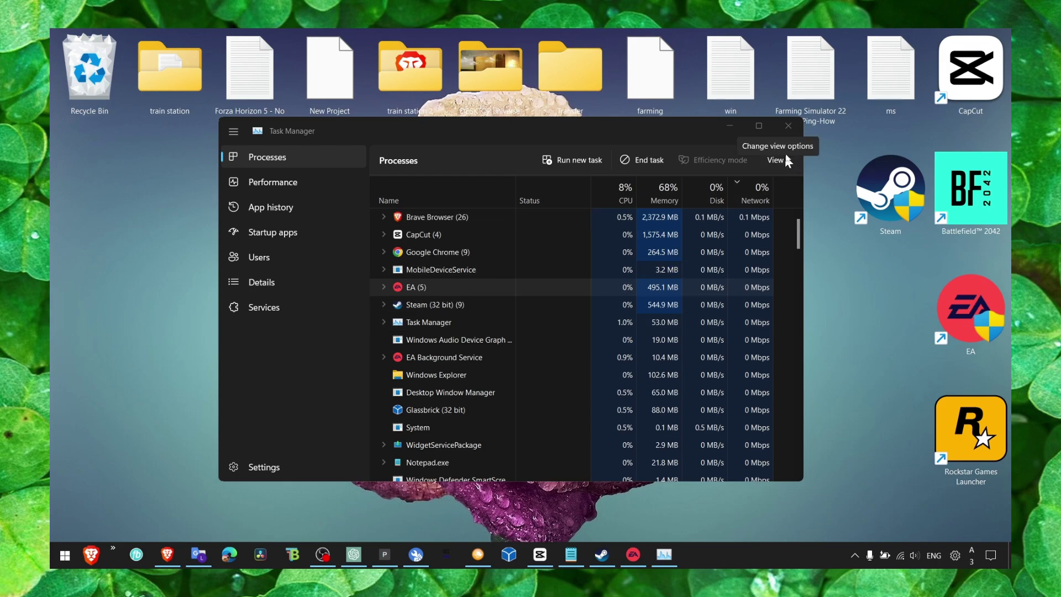
click(787, 126)
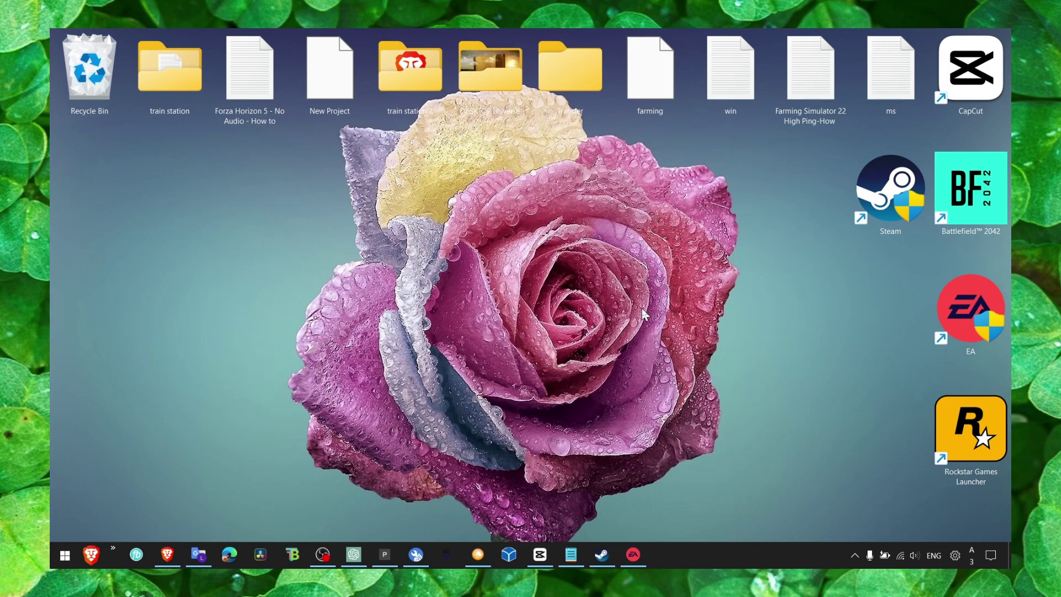